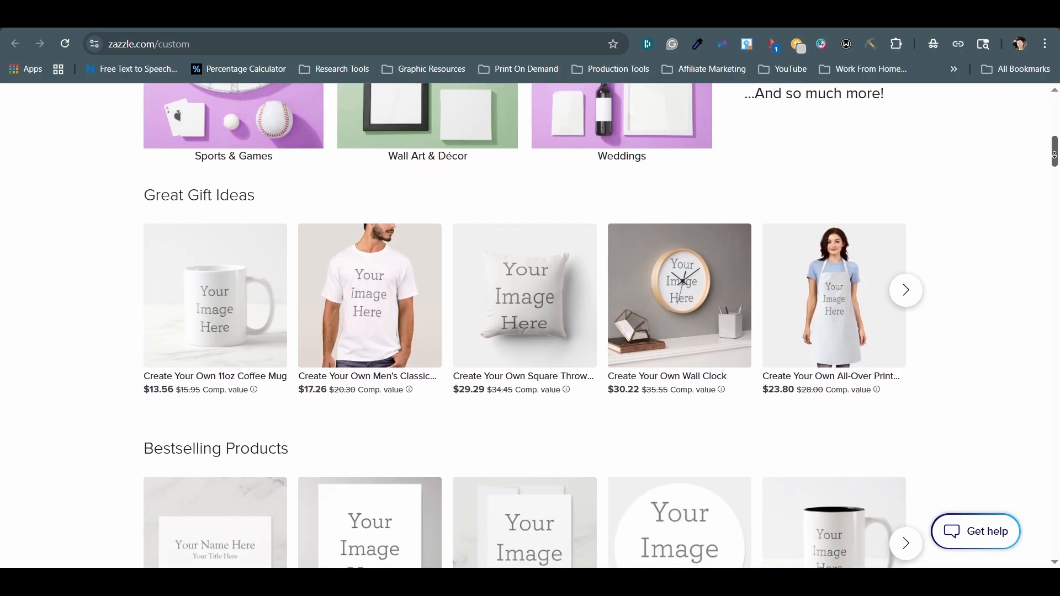
Step: Look through the Great Gift Ideas, Bestselling Products and New Products sections of the create-your-own catalogue
scroll(1054, 154, "down", 2)
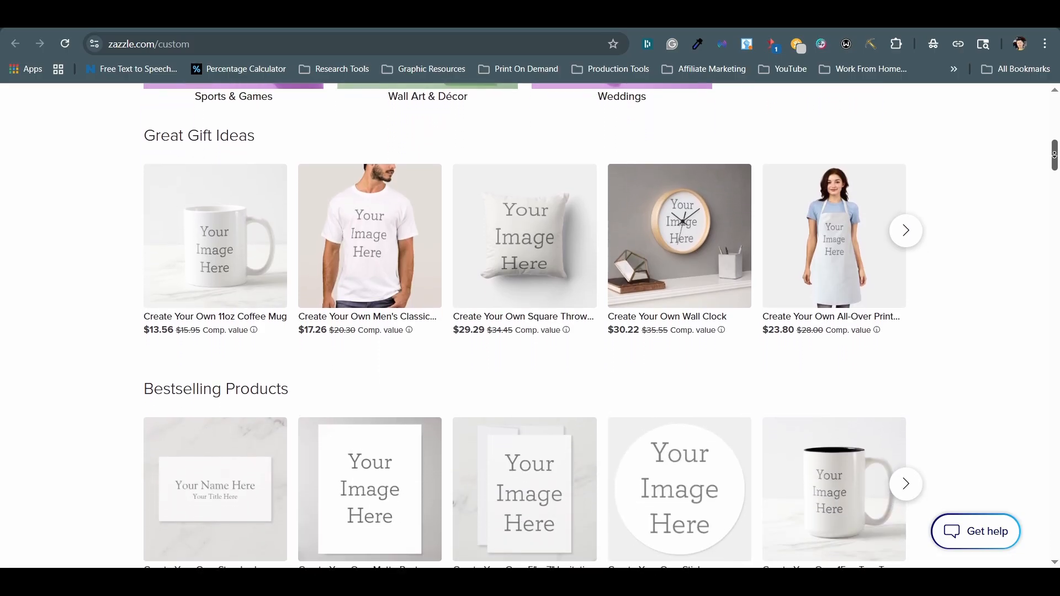
scroll(1054, 154, "down", 2)
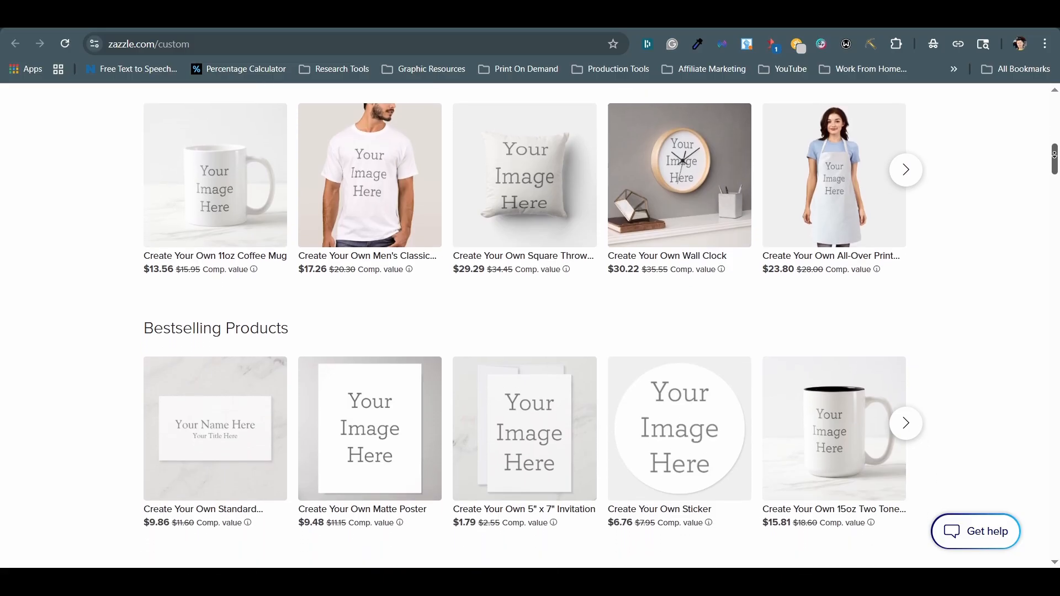
scroll(1055, 155, "down", 2)
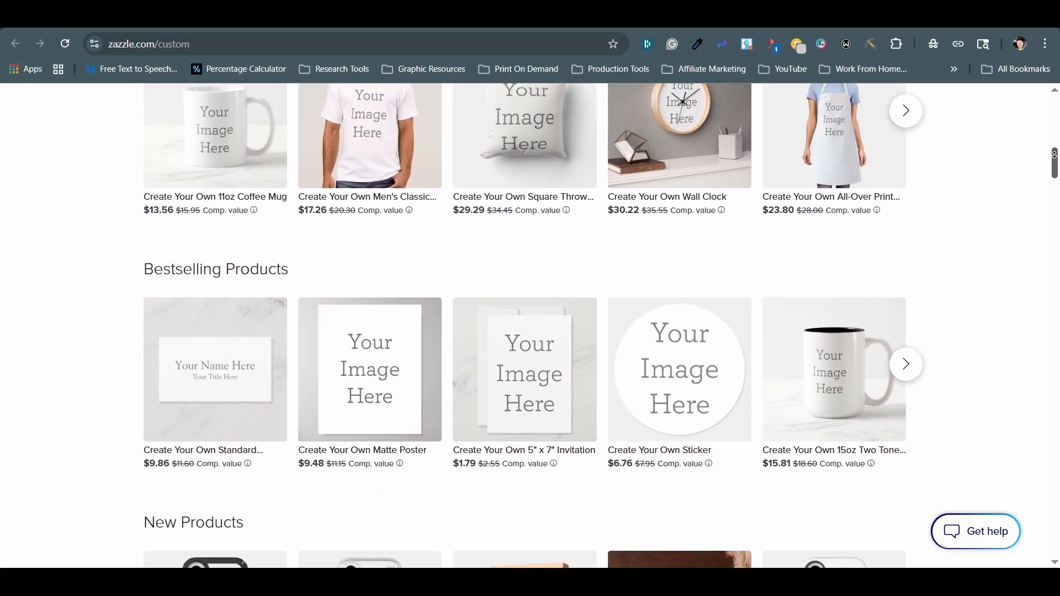
scroll(1055, 154, "down", 2)
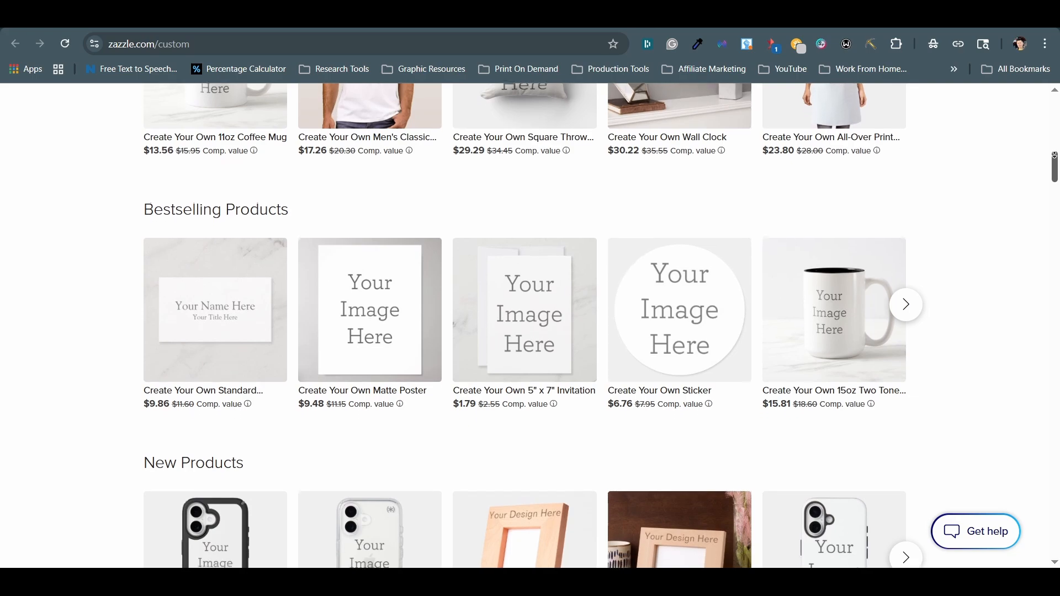
scroll(1055, 155, "down", 2)
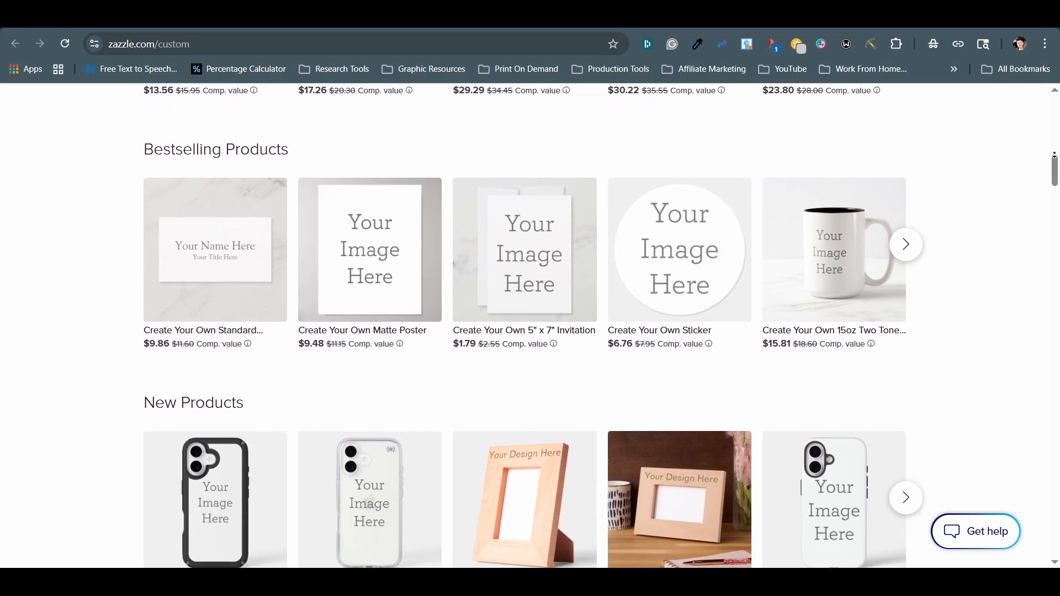
scroll(1054, 156, "down", 2)
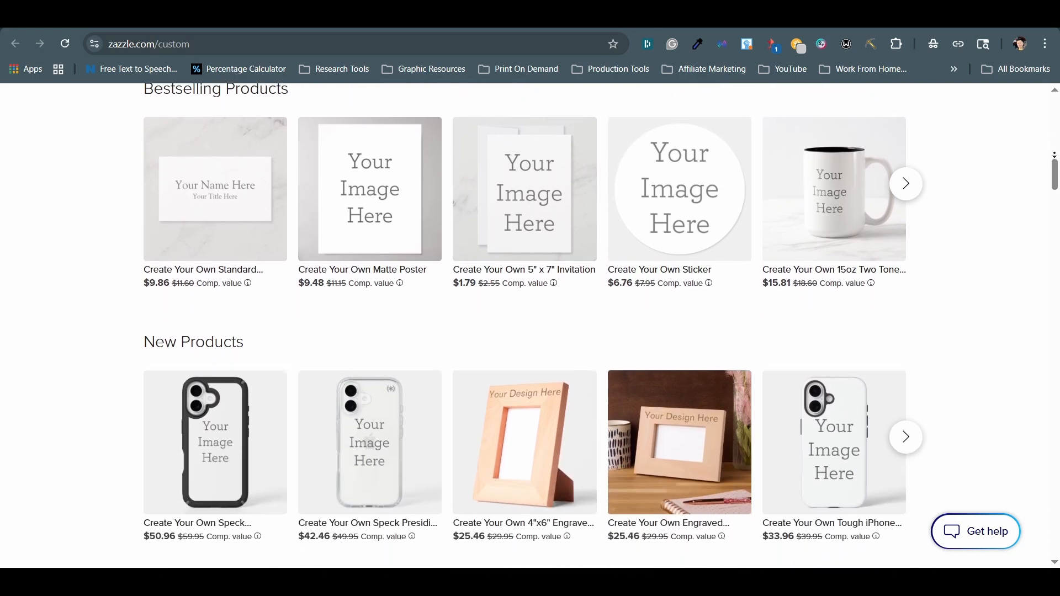
scroll(1054, 155, "down", 2)
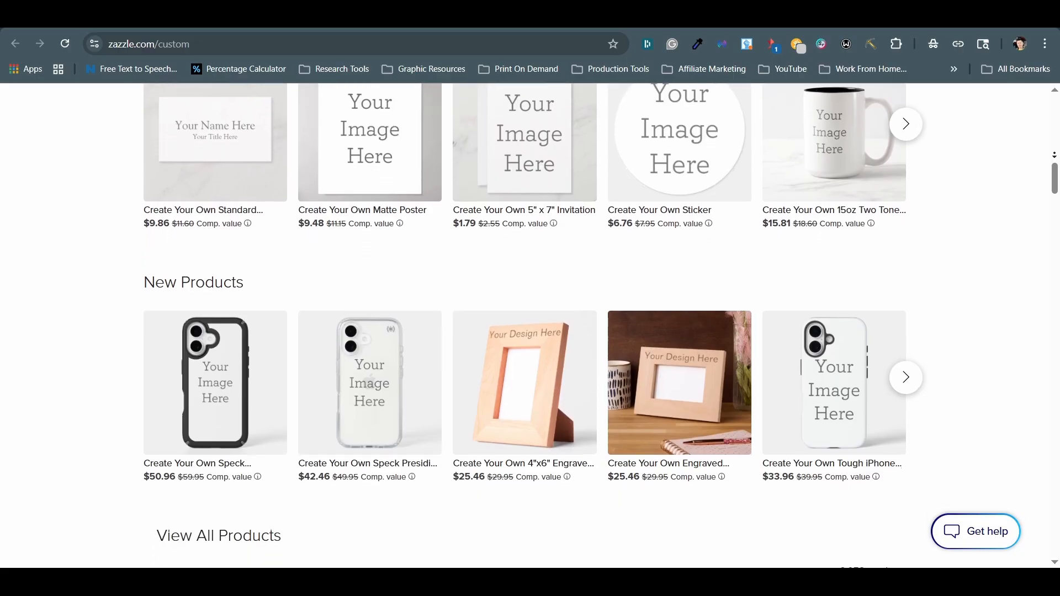
scroll(1054, 155, "down", 2)
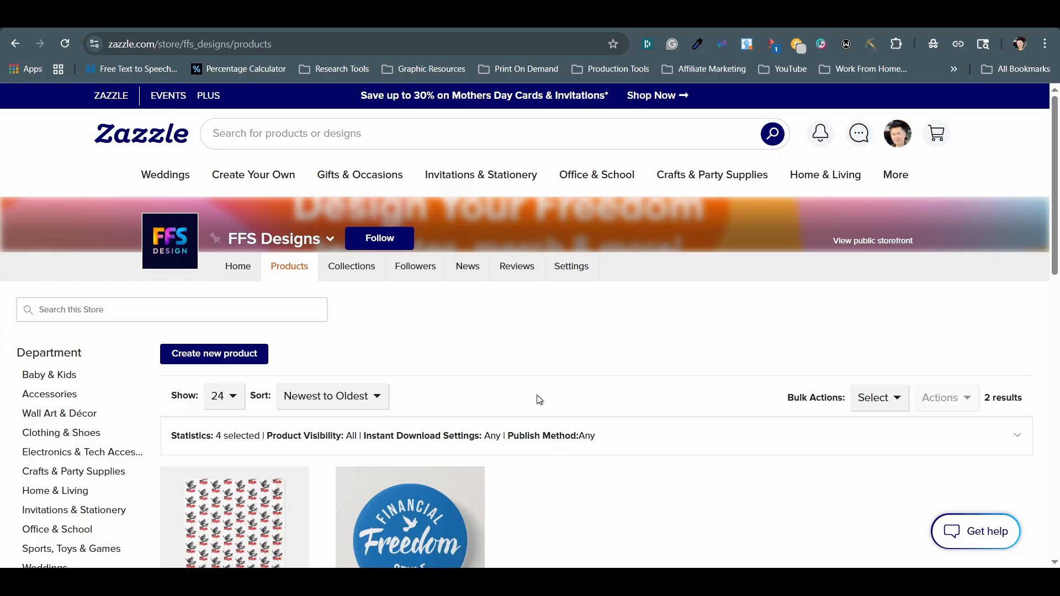
Step: Open the Financial Freedom Style Blue Button listing from the store's products and go to its design transfer section
scroll(539, 399, "down", 3)
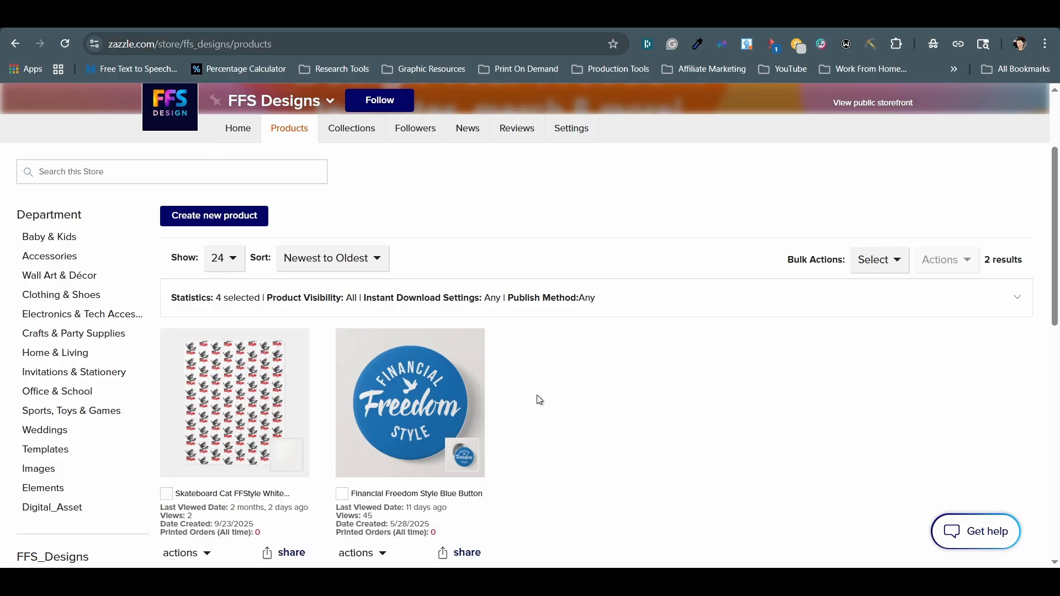
left_click(419, 406)
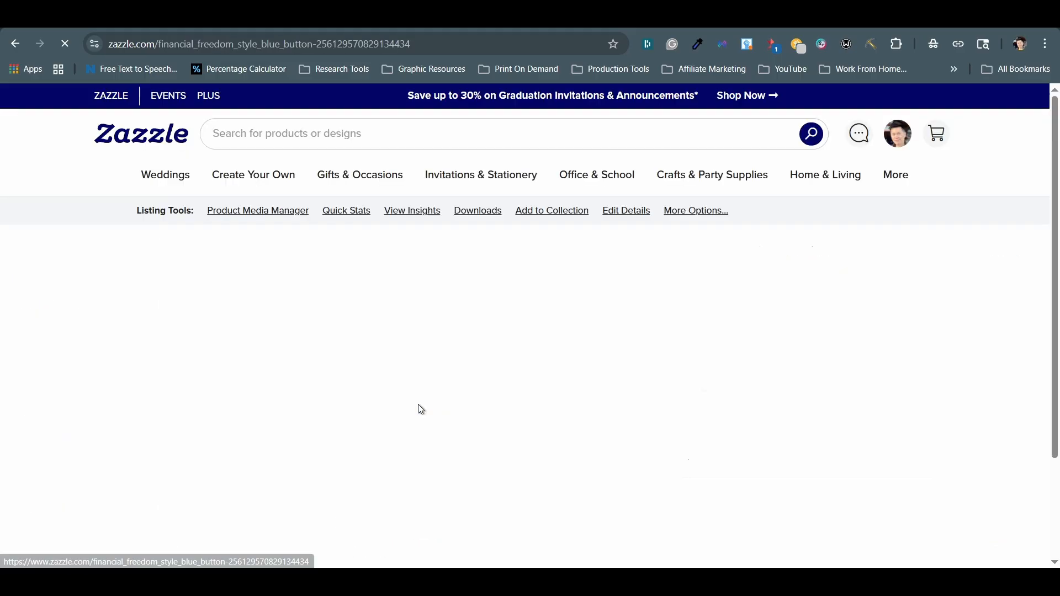
scroll(419, 409, "down", 10)
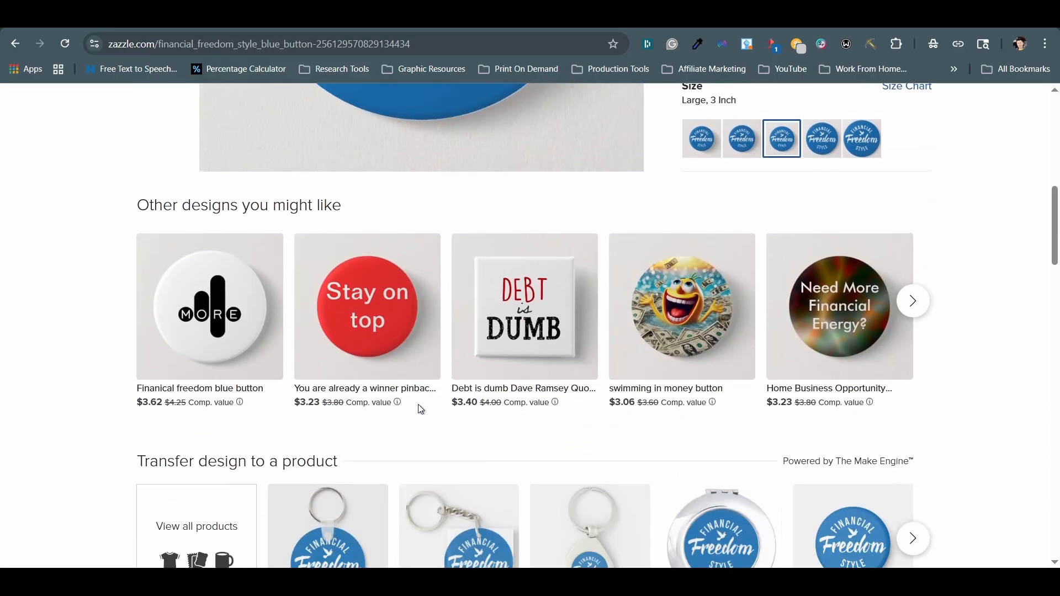
scroll(421, 408, "down", 1)
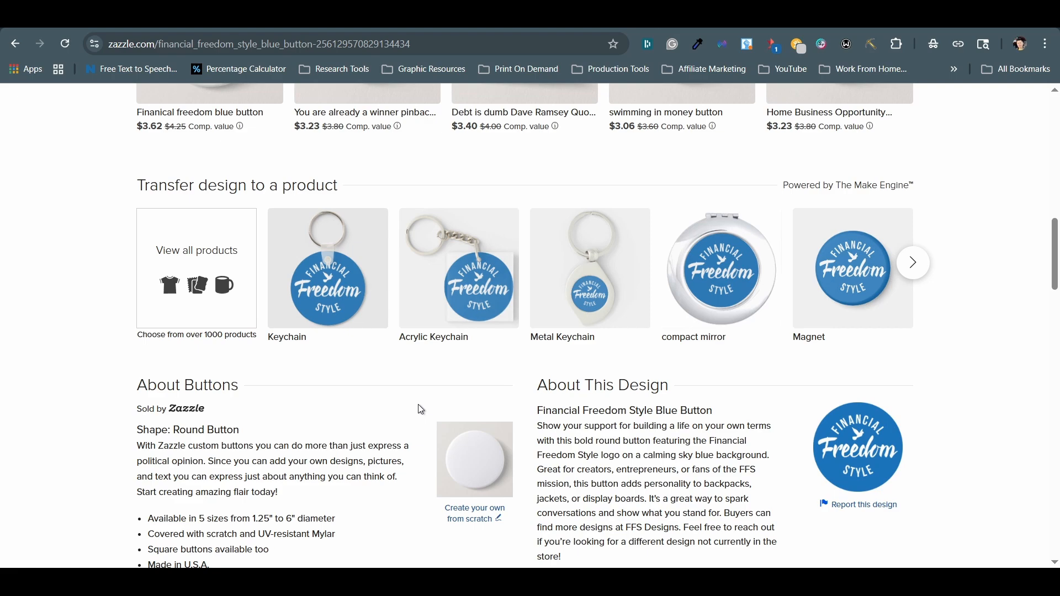
Step: Browse the suggested products for transferring the button design, and open the full list of available products
left_click(922, 271)
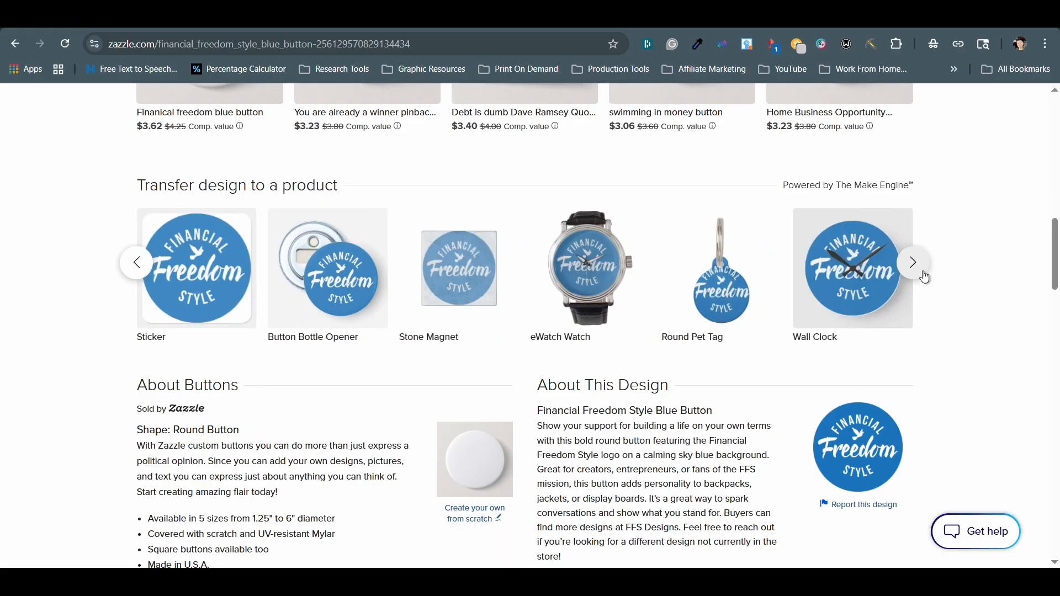
left_click(924, 274)
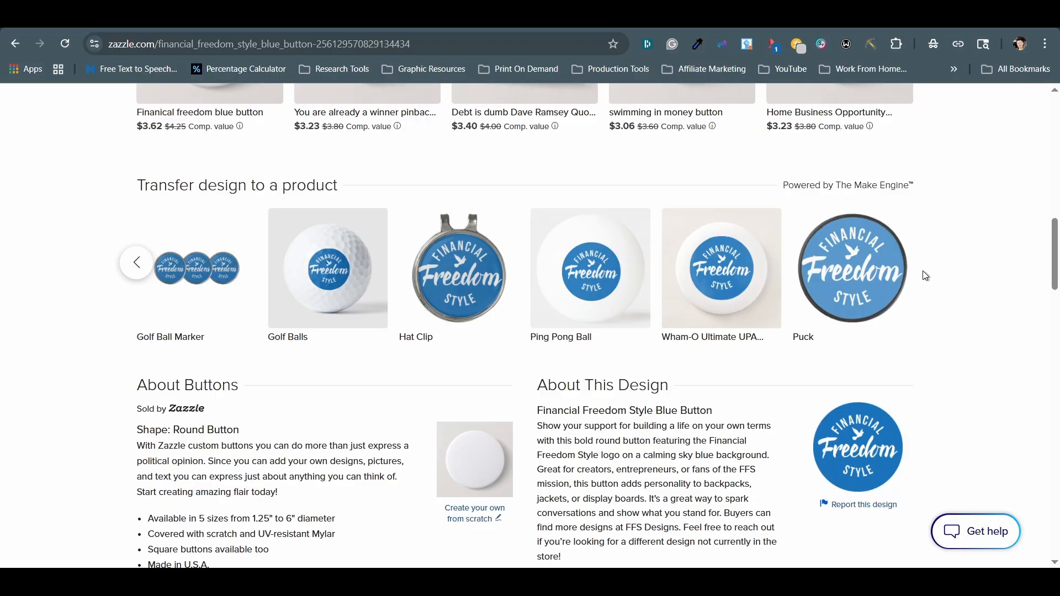
left_click(145, 270)
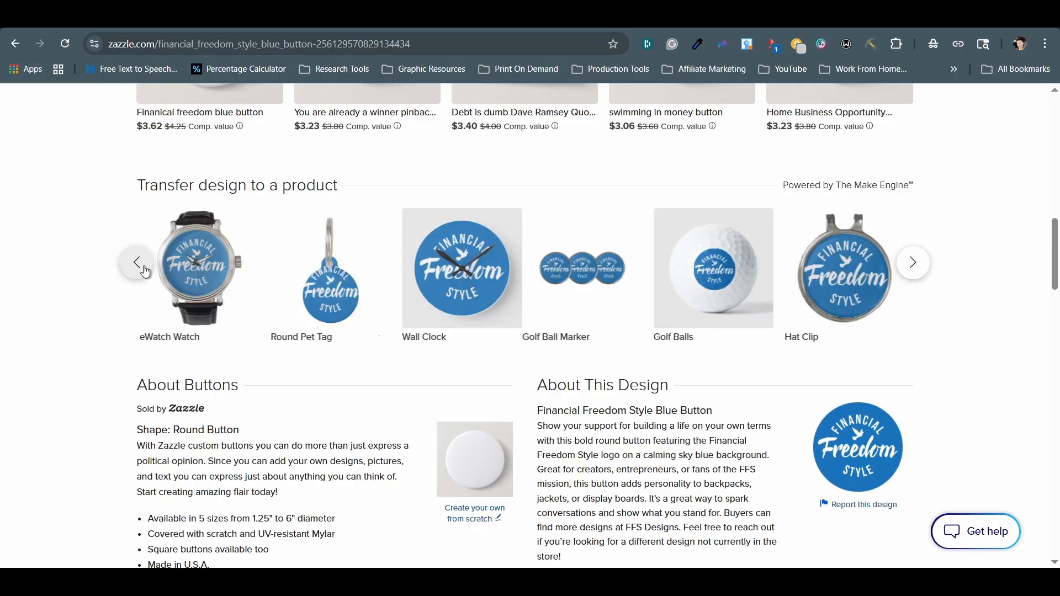
left_click(144, 271)
left_click(145, 270)
left_click(205, 267)
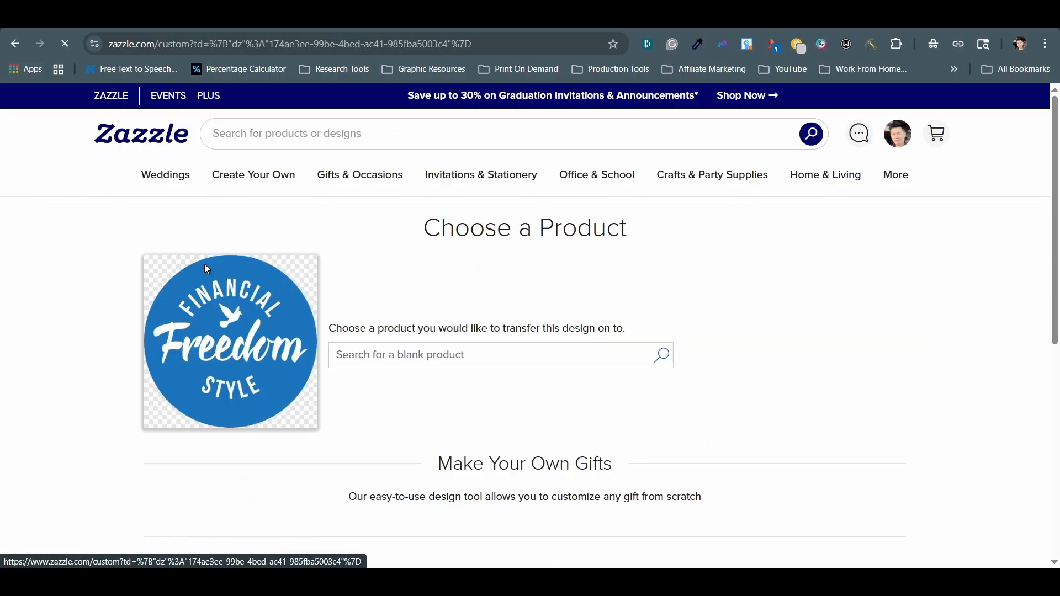
Step: Examine the range of blank products previewed with the Financial Freedom Style design
scroll(204, 265, "down", 10)
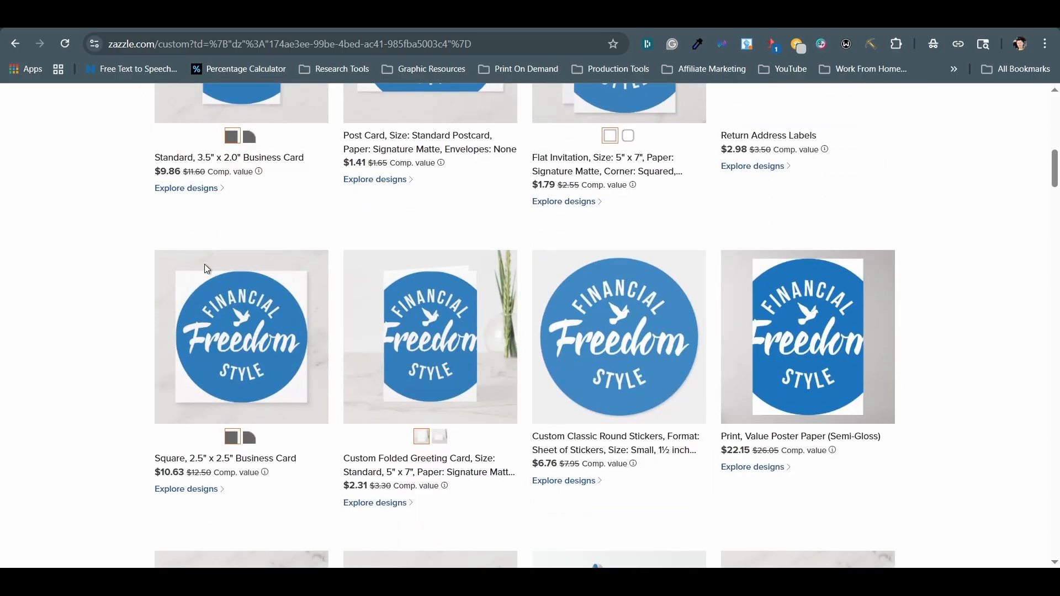
scroll(205, 265, "down", 12)
scroll(205, 265, "down", 12)
scroll(207, 268, "down", 5)
scroll(207, 269, "down", 10)
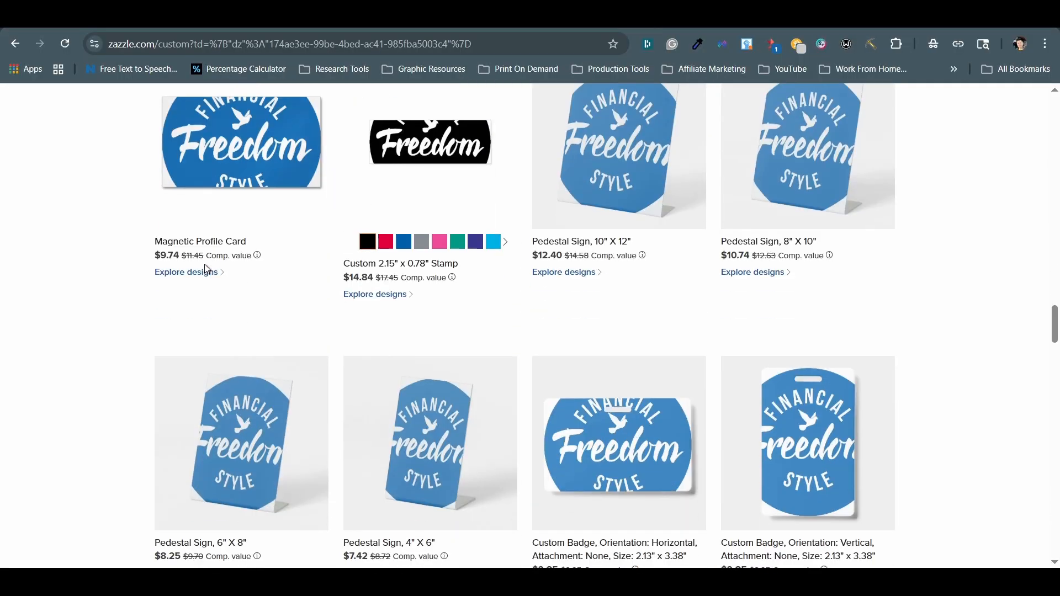
scroll(207, 269, "down", 6)
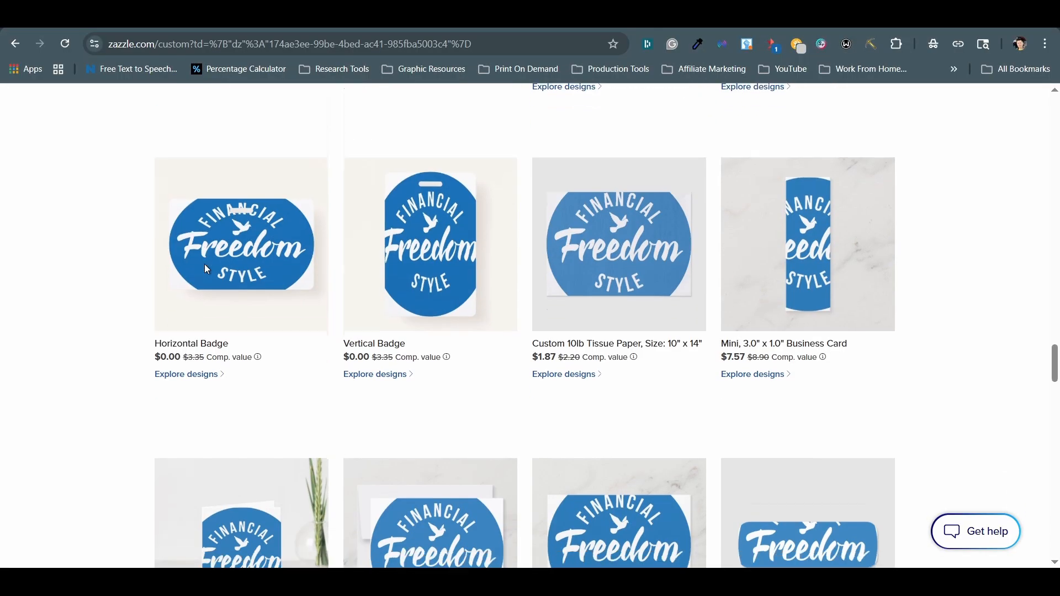
scroll(207, 269, "up", 6)
scroll(207, 269, "up", 20)
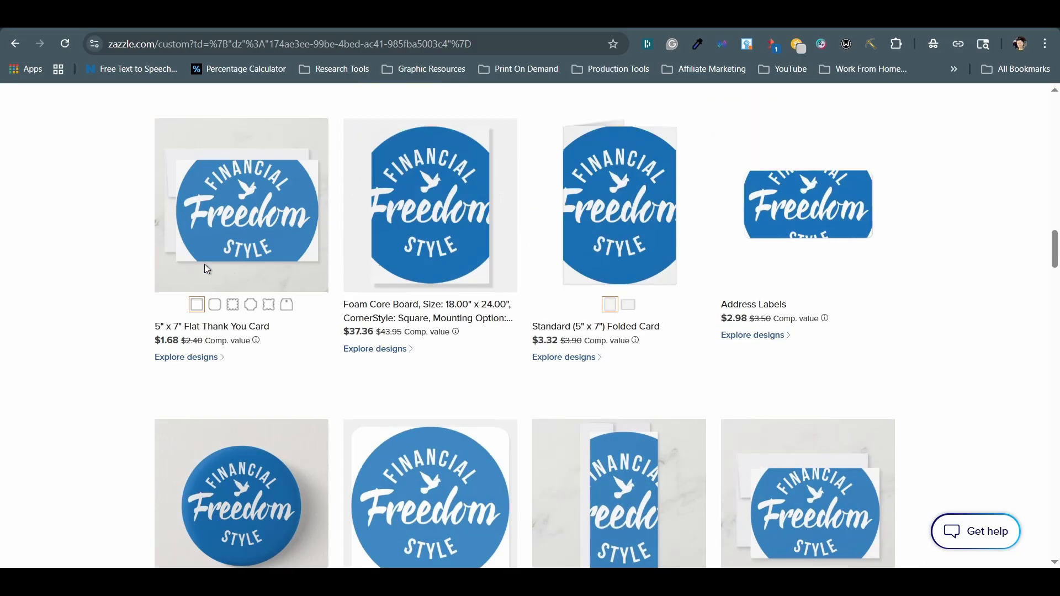
scroll(204, 268, "up", 15)
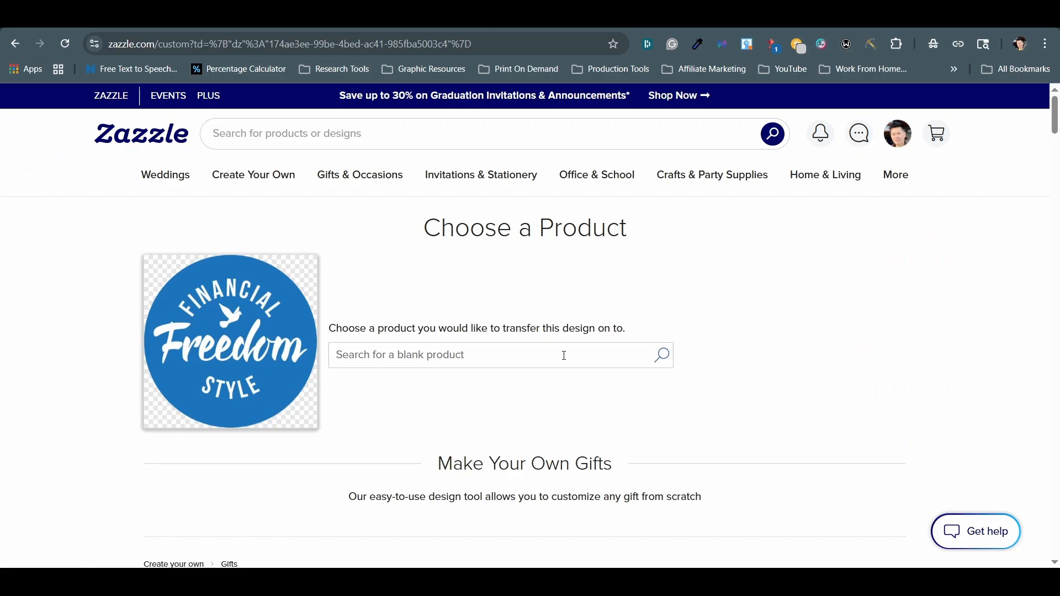
Step: Search the blank products for "stadium bags" and open the Stadium Backpack
left_click(564, 355)
type("stadium bags")
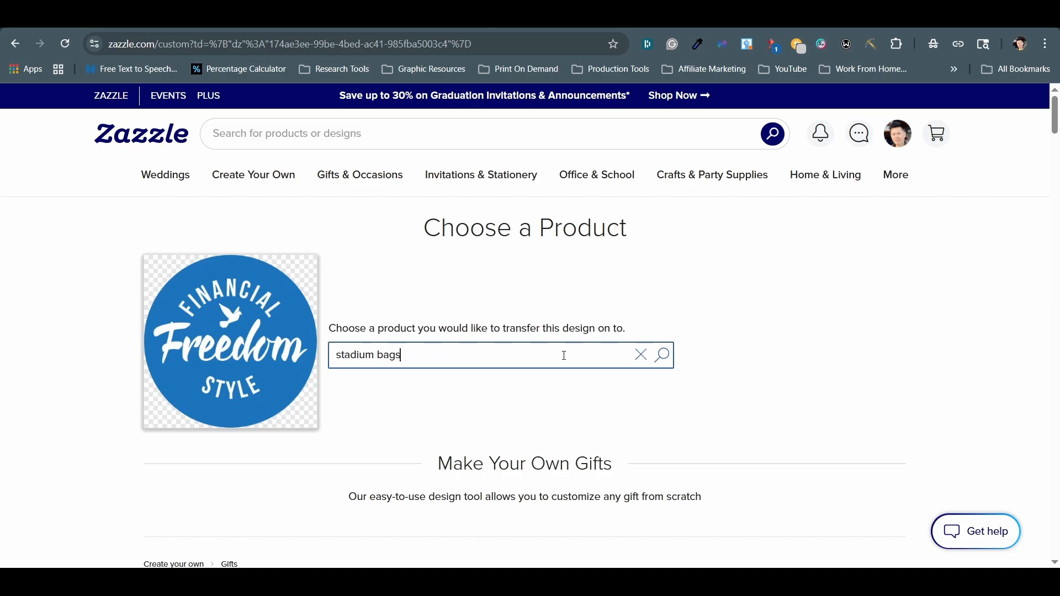
key("Return")
scroll(563, 356, "down", 6)
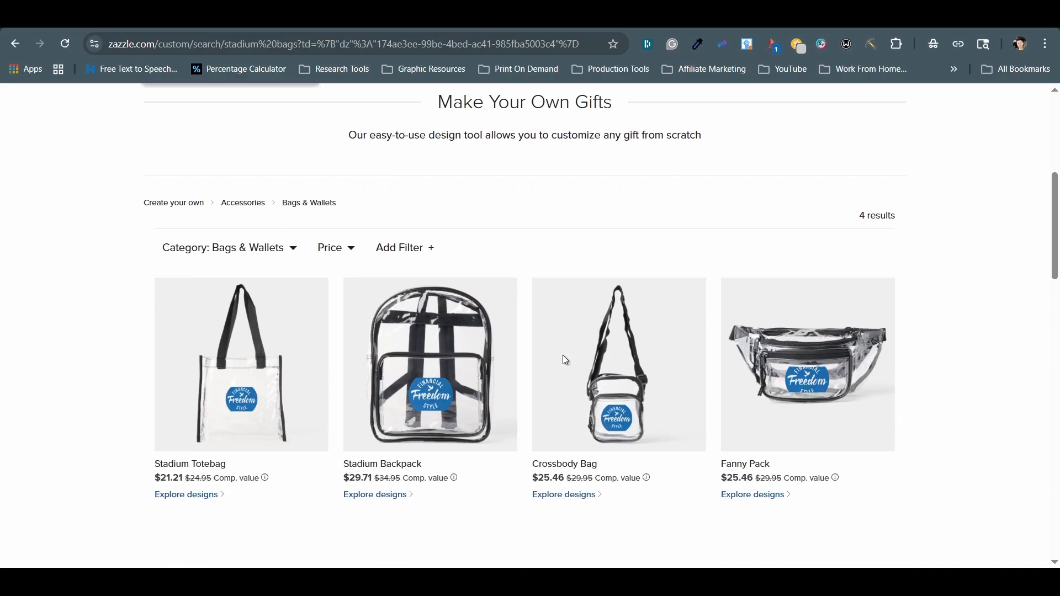
left_click(450, 413)
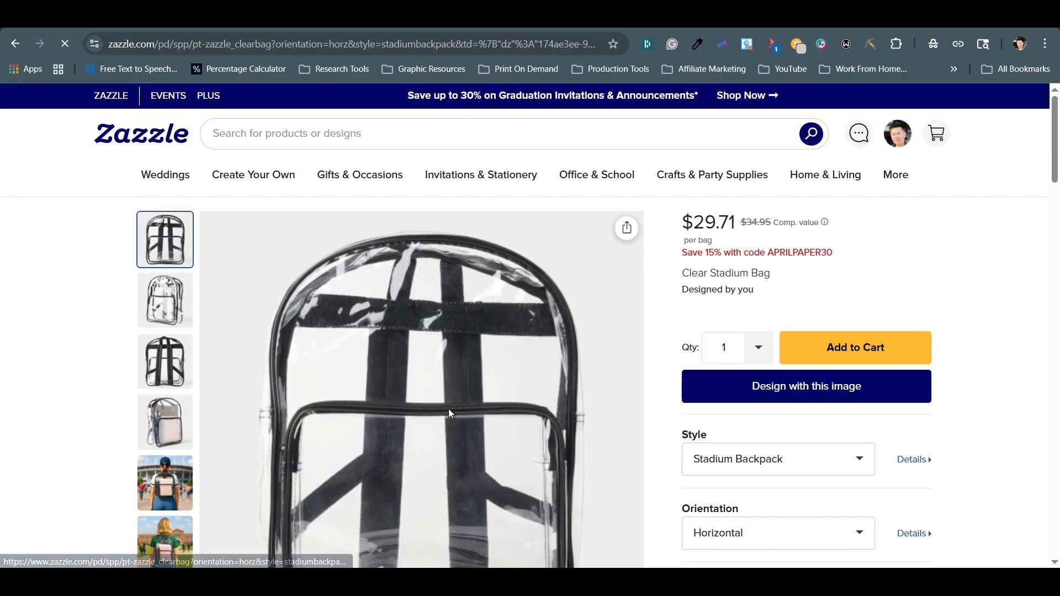
Step: Open the Stadium Backpack design for editing and fit the logo within the print area
scroll(450, 413, "down", 1)
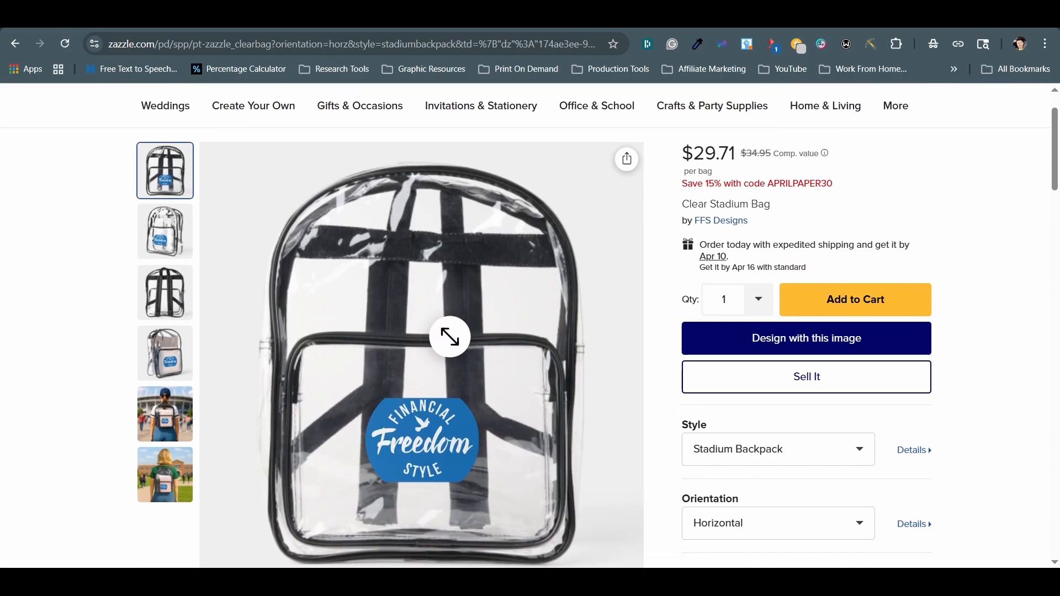
left_click(790, 347)
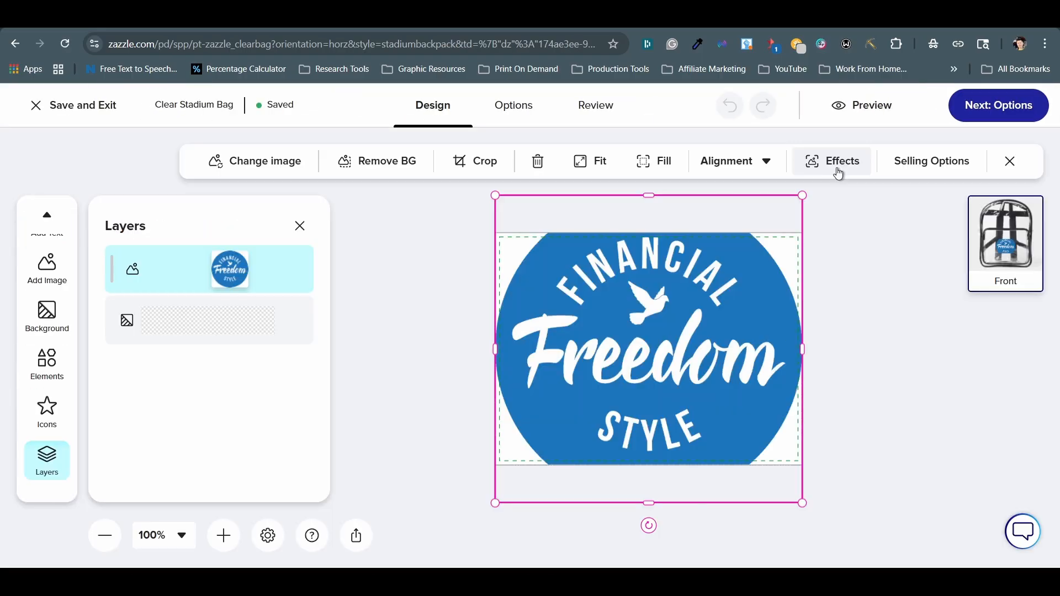
left_click(593, 174)
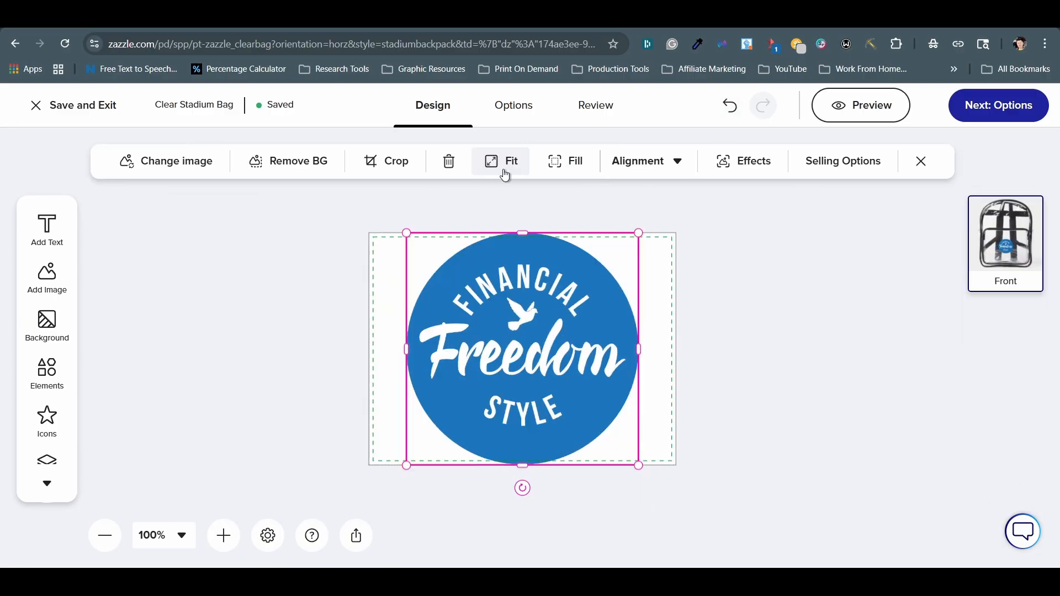
Step: Preview the backpack design in each product view, including the in-situ school scene, and close the preview
left_click(862, 110)
left_click(322, 234)
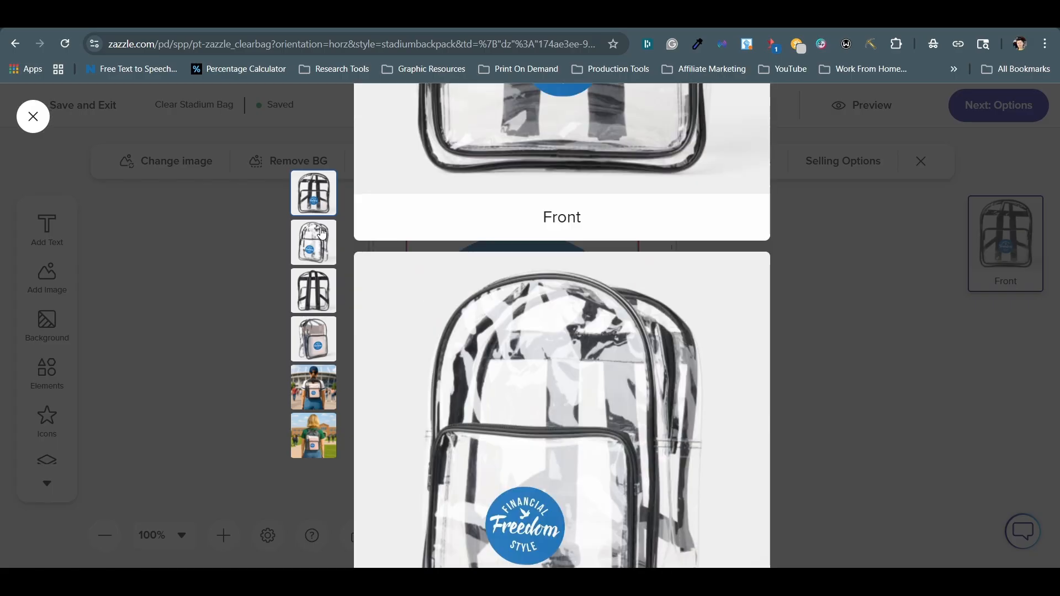
left_click(326, 286)
left_click(327, 346)
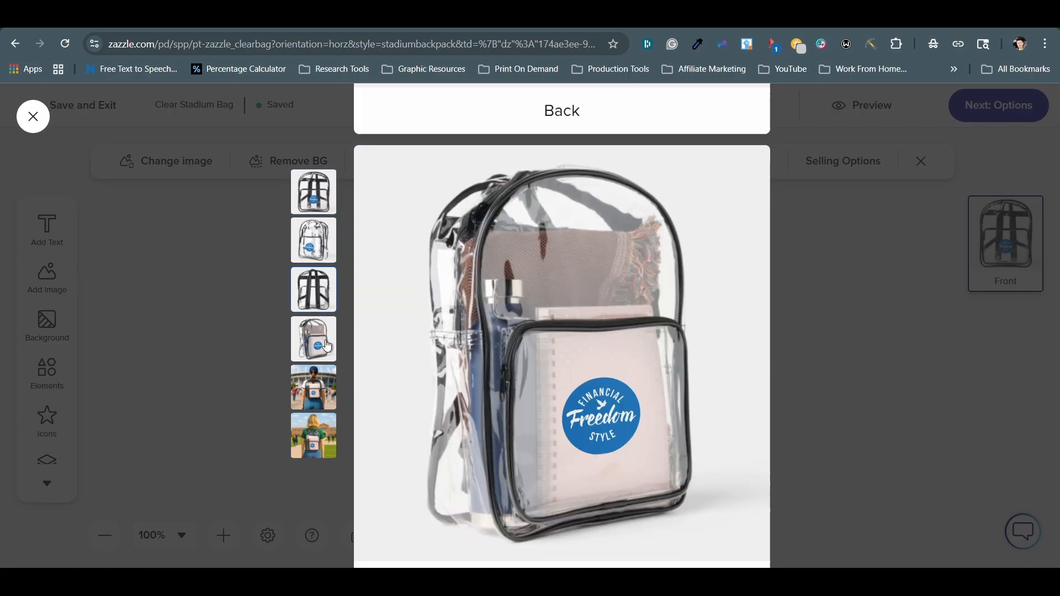
left_click(325, 393)
left_click(327, 426)
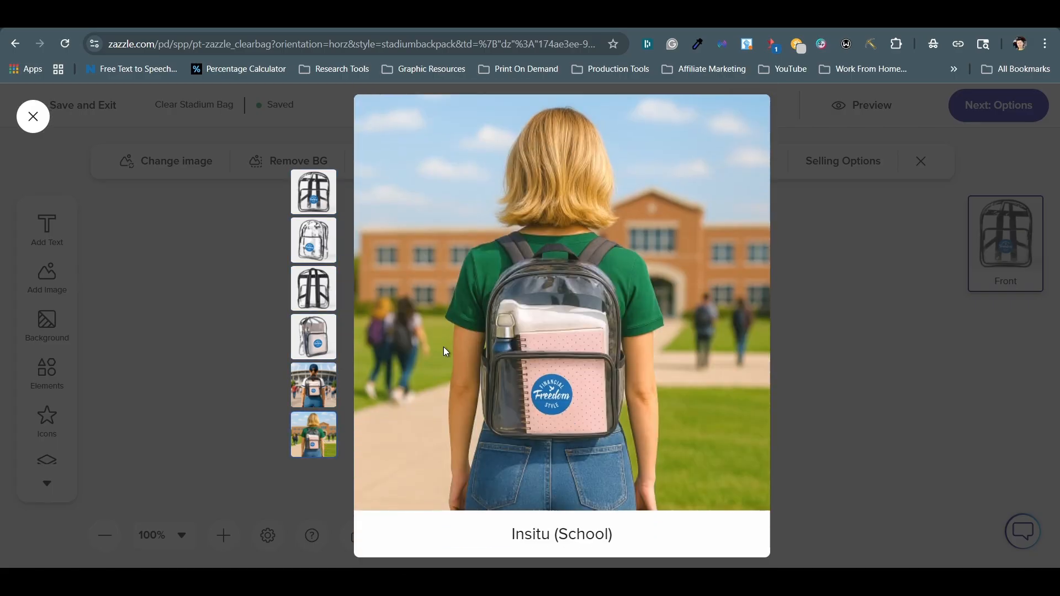
left_click(898, 237)
Step: Advance the backpack design through options to the review stage, choose to sell it, and continue to posting it for sale
left_click(984, 111)
left_click(985, 112)
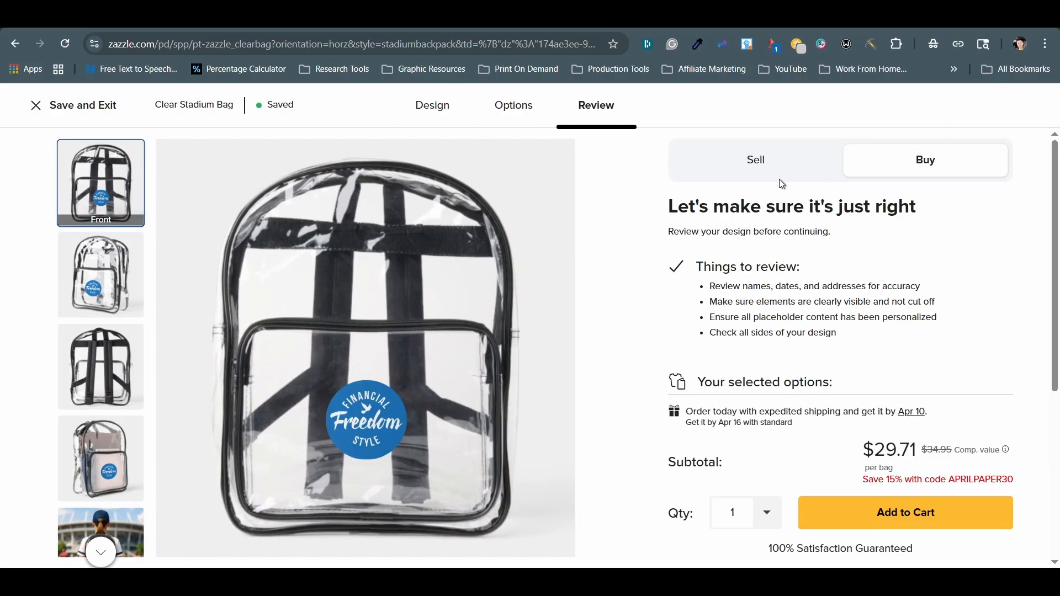
left_click(771, 172)
left_click(890, 412)
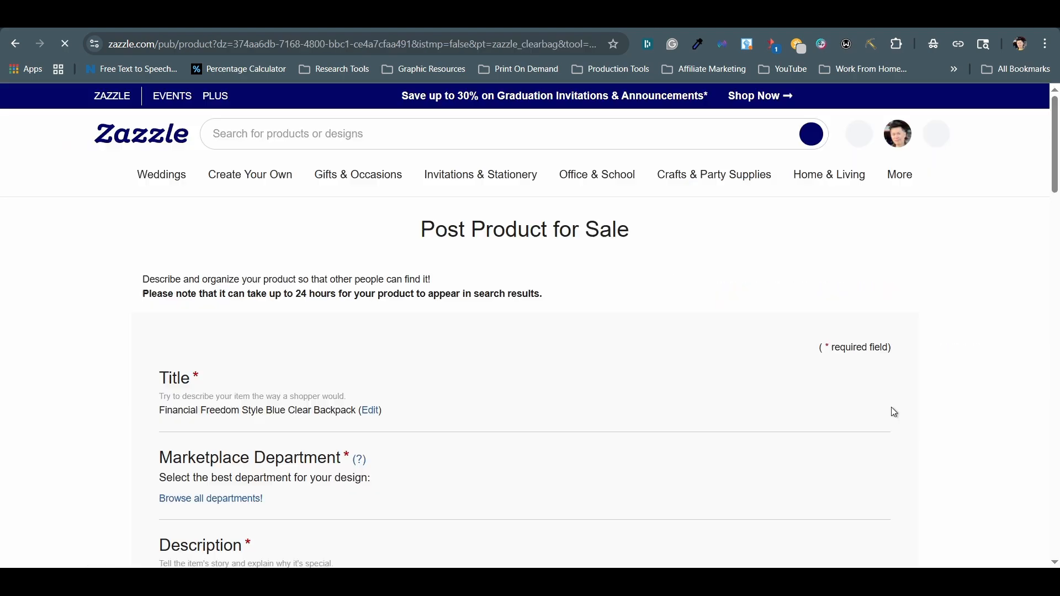
Step: Set the listing's marketplace department to Accessories > Bags & Wallets > Backpacks
scroll(882, 421, "down", 3)
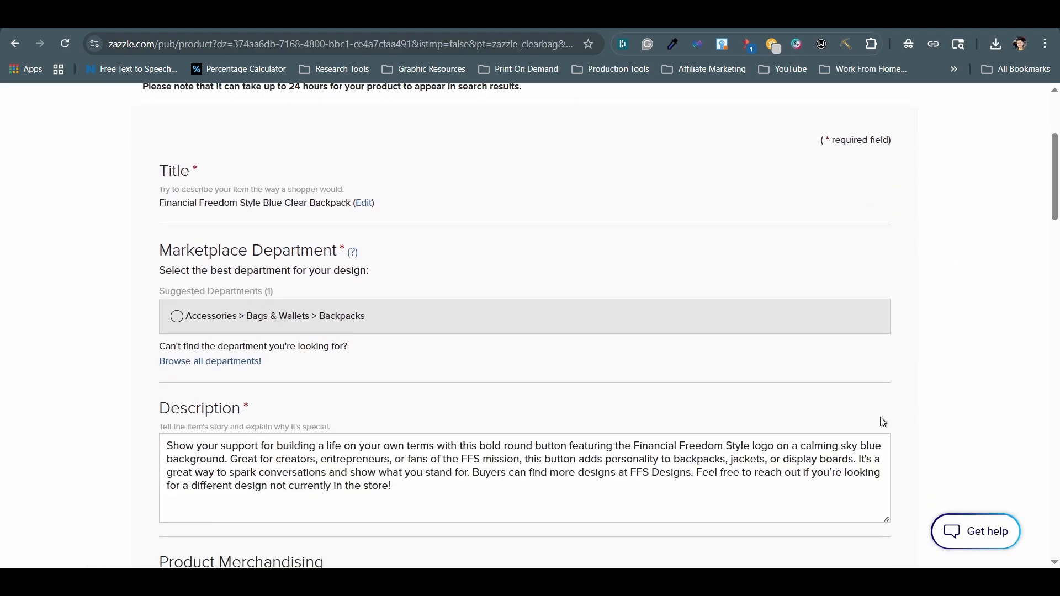
scroll(883, 422, "down", 1)
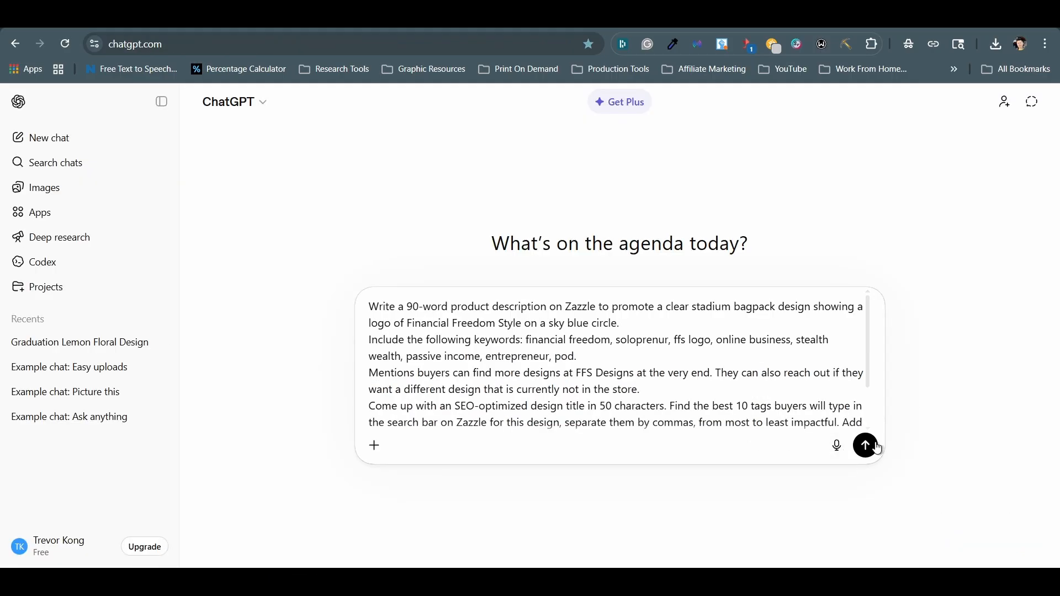
Step: Submit the 90-word backpack description prompt to ChatGPT and replace the Zazzle listing's description with the generated text
left_click(875, 442)
scroll(899, 435, "down", 5)
left_click_drag(355, 266, 718, 356)
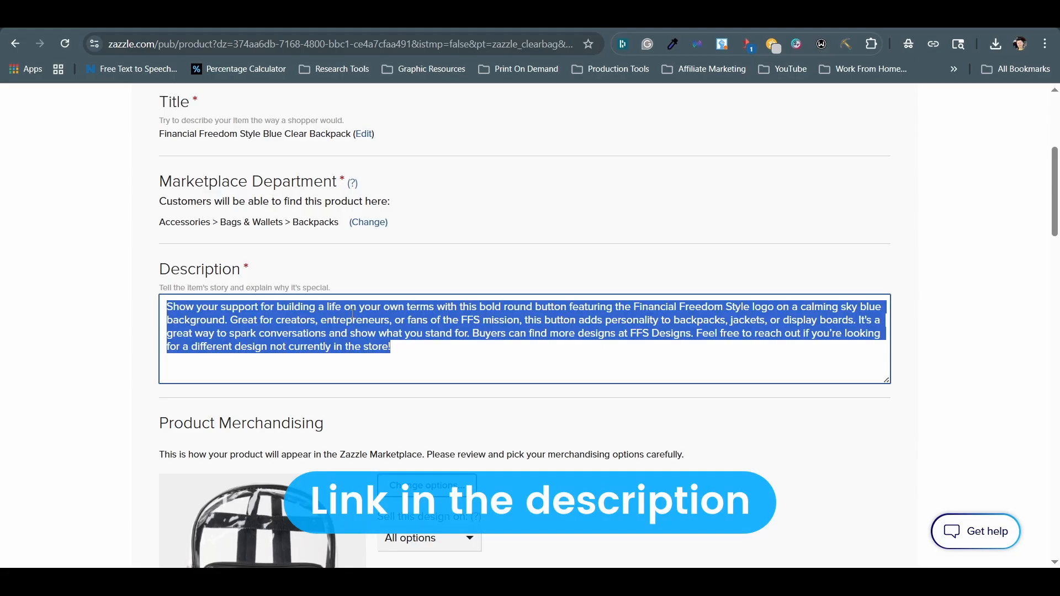
key("ctrl+v")
Step: Copy the suggested tags from ChatGPT and add them to the backpack listing's tags
left_click_drag(355, 402, 612, 424)
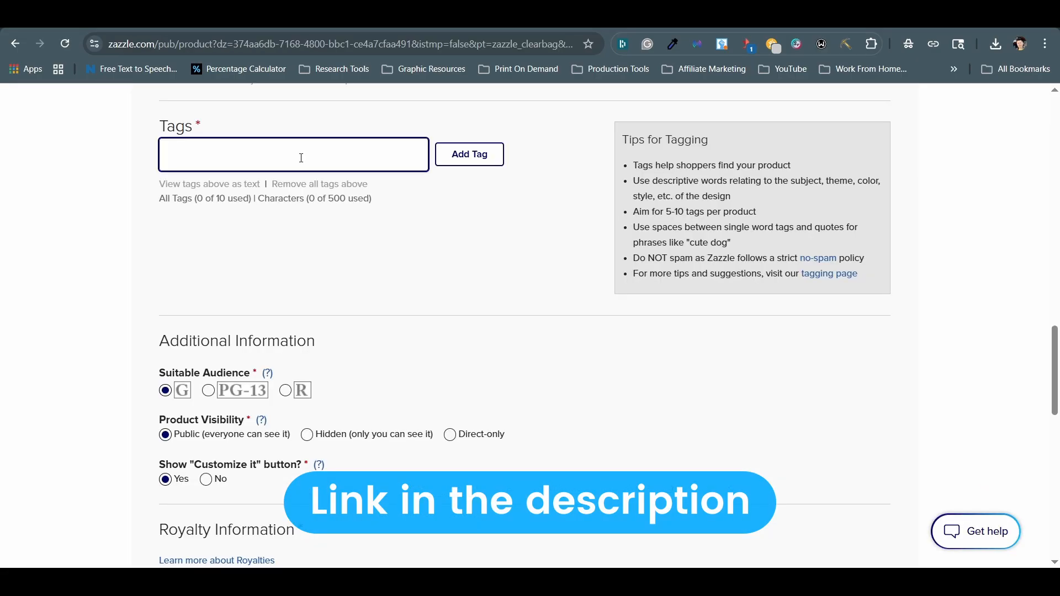
key("ctrl+v")
key("Return")
Step: Set the listing's royalty percentage to 10% and accept the statement on publishing rights and the User Agreement
scroll(881, 312, "up", 10)
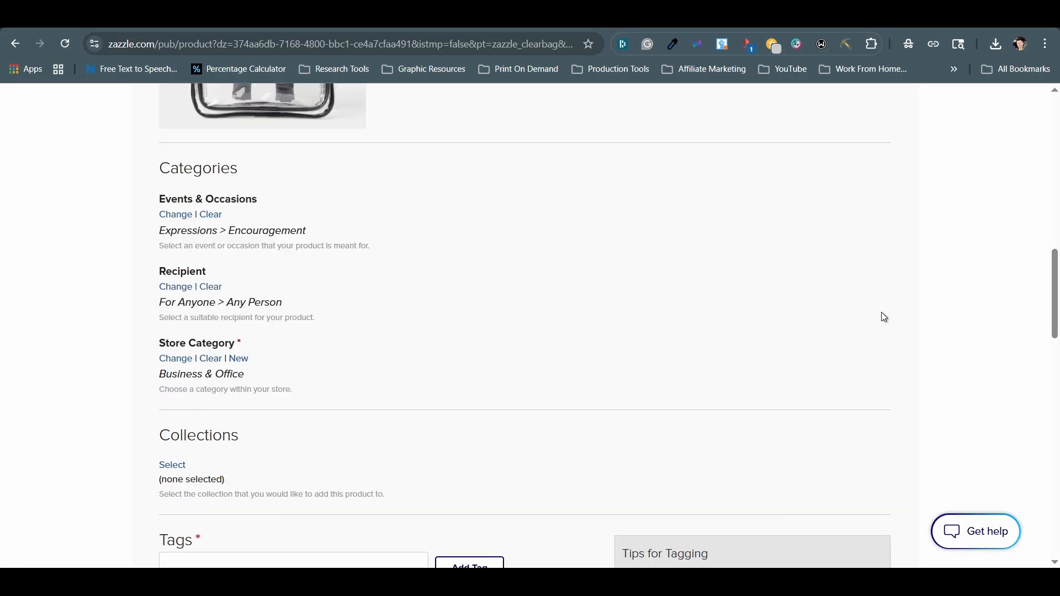
scroll(882, 312, "up", 8)
left_click(177, 248)
scroll(881, 312, "down", 20)
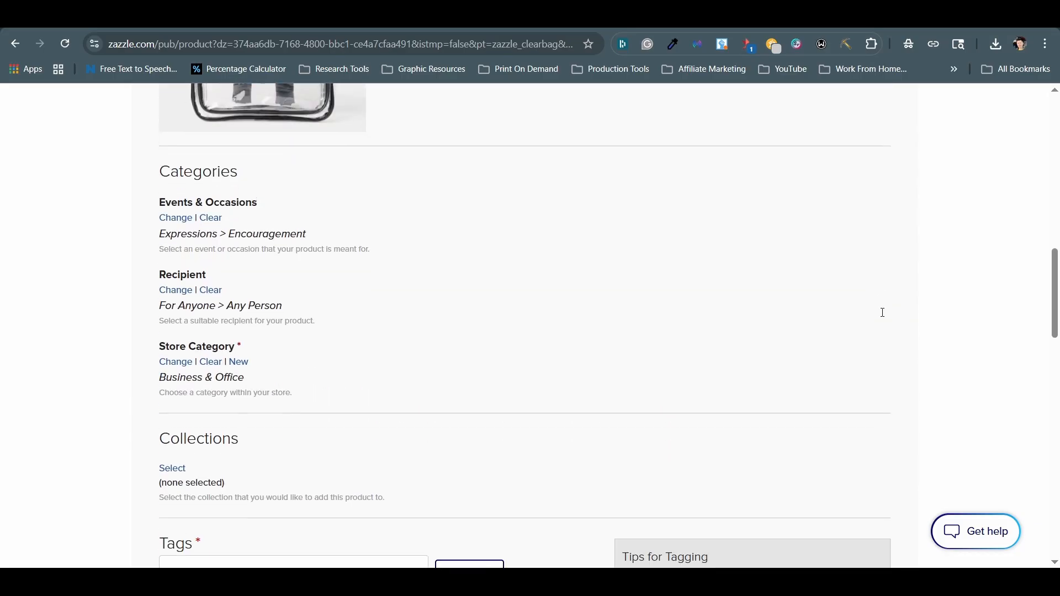
double_click(324, 253)
type("10")
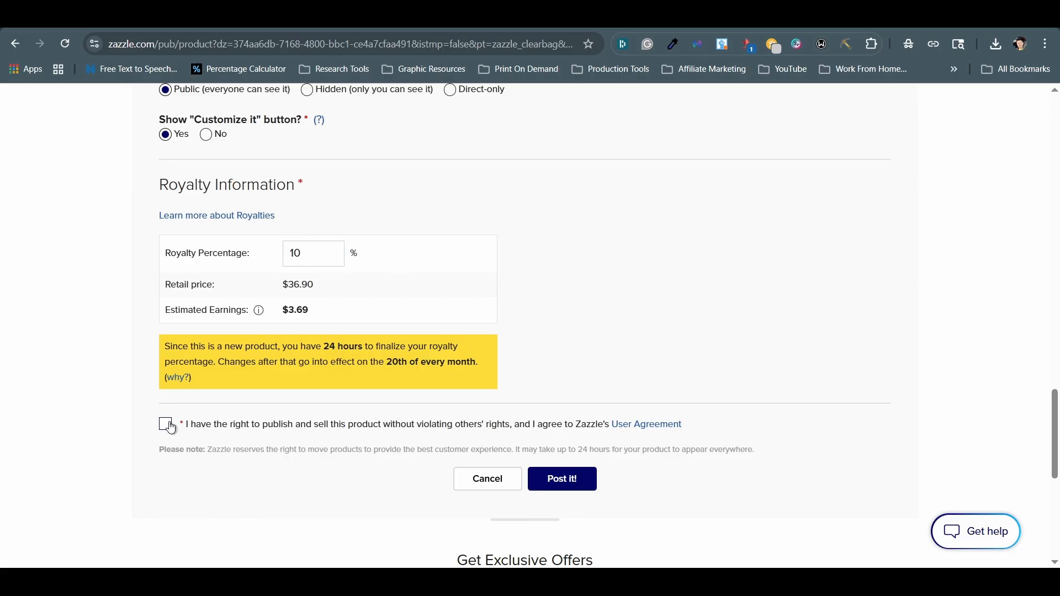
left_click(165, 424)
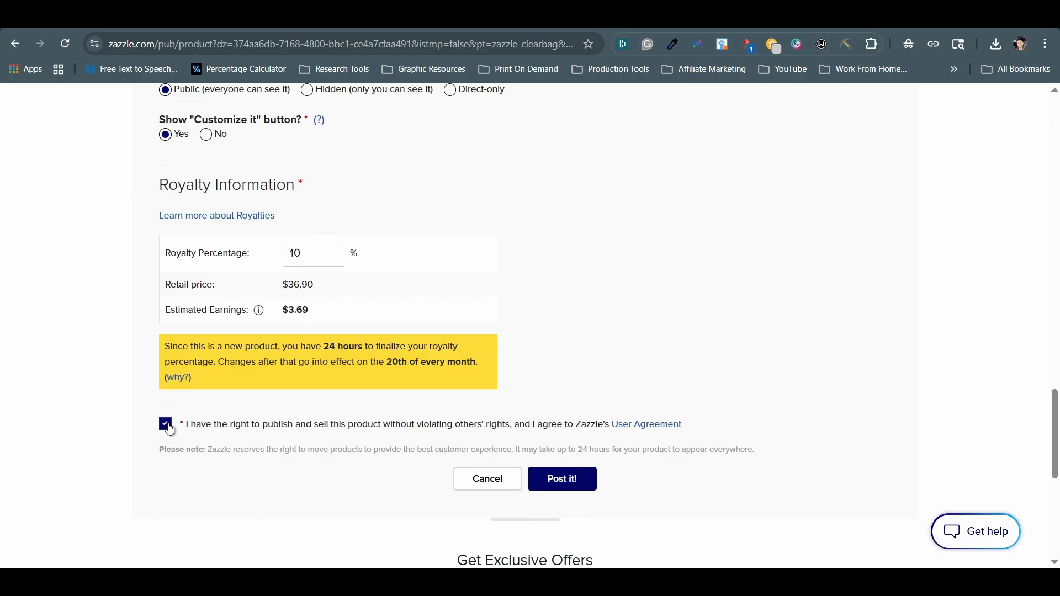
Step: Post the backpack for sale and open its product page from the link provided
left_click(565, 486)
left_click(664, 382)
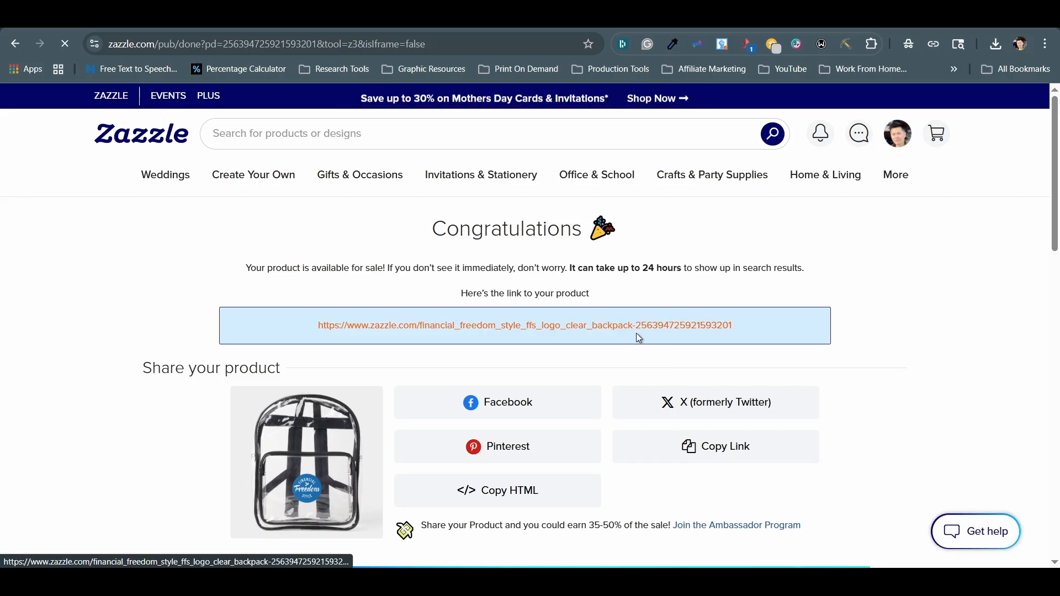
Step: Browse the suggested products for transferring the design on the backpack's product page, then return to the start of the list
scroll(636, 333, "down", 10)
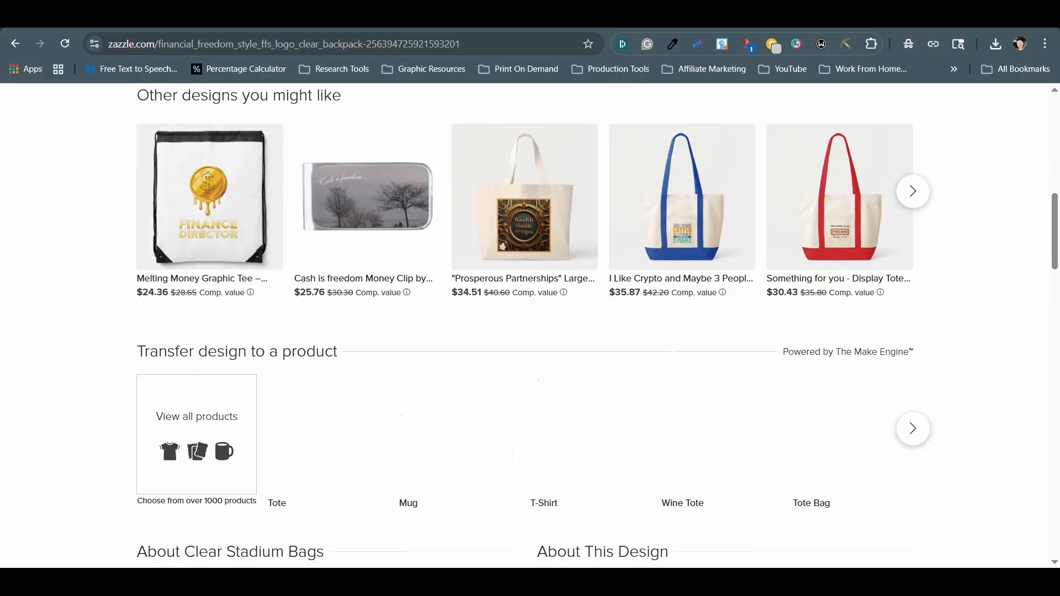
scroll(658, 336, "down", 4)
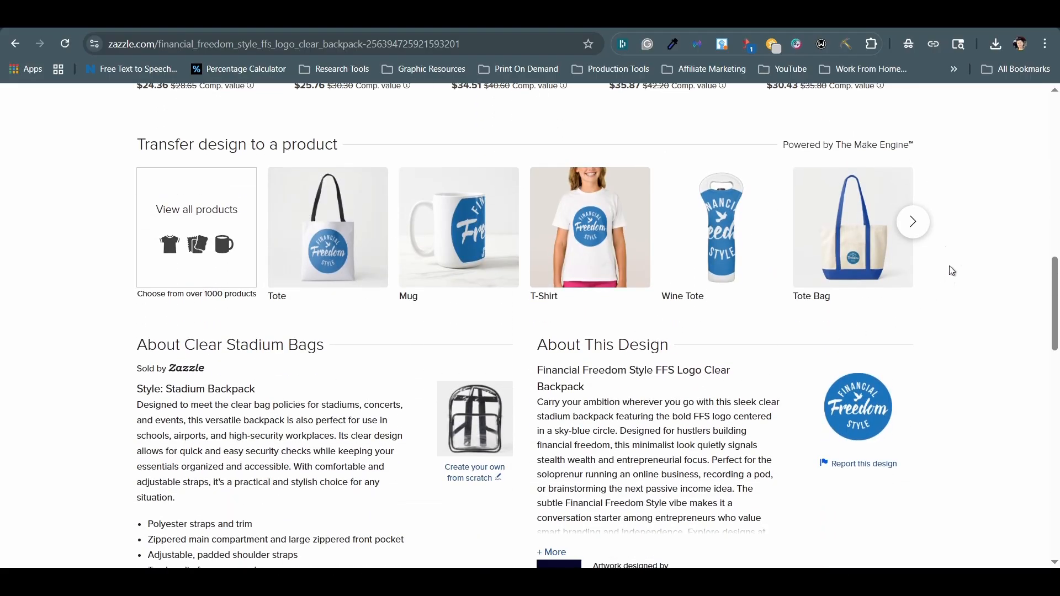
left_click(913, 222)
left_click(913, 222)
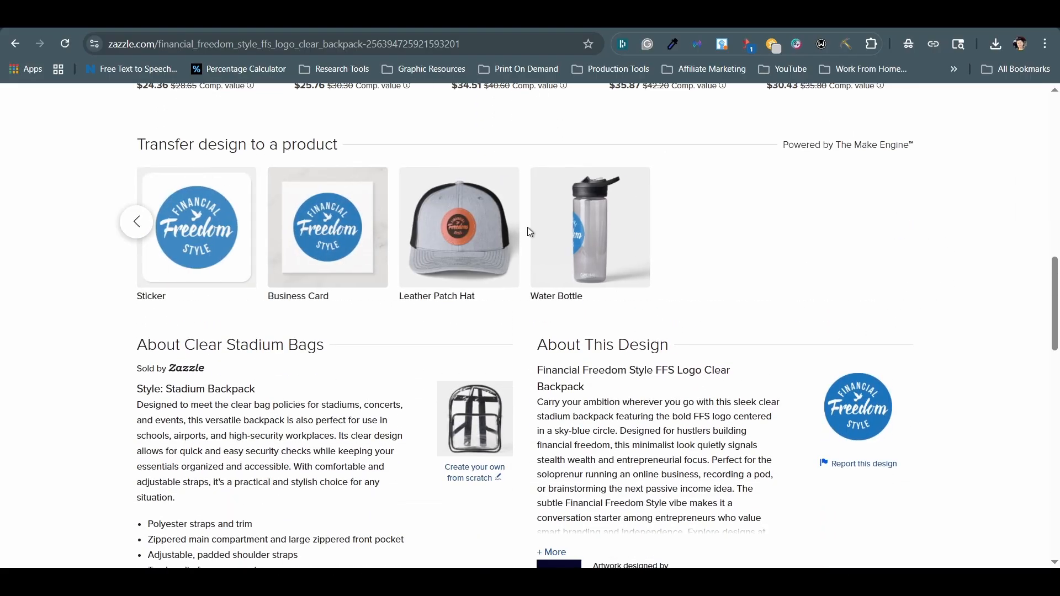
left_click(133, 233)
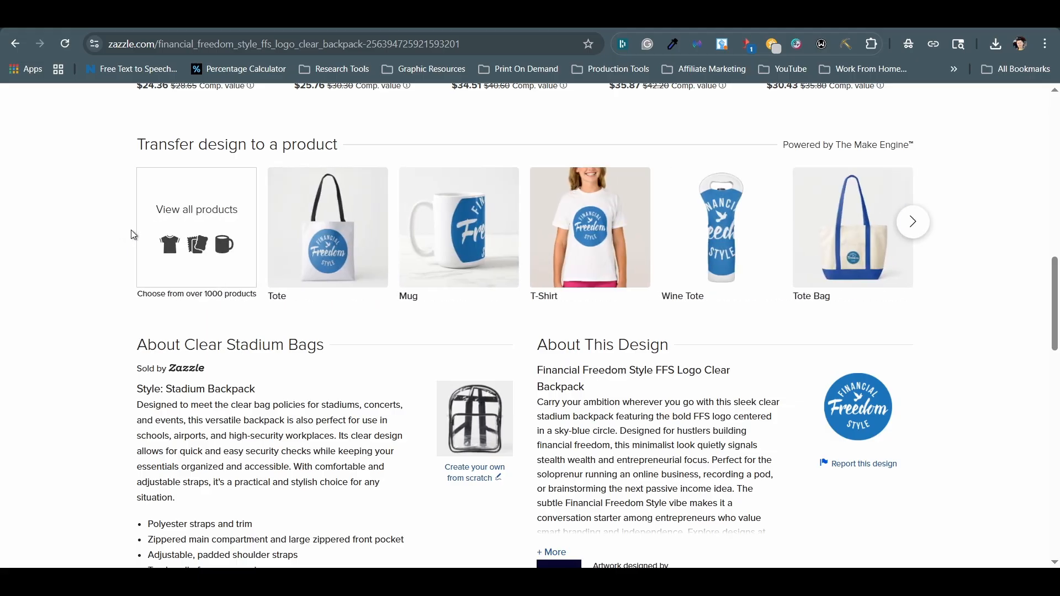